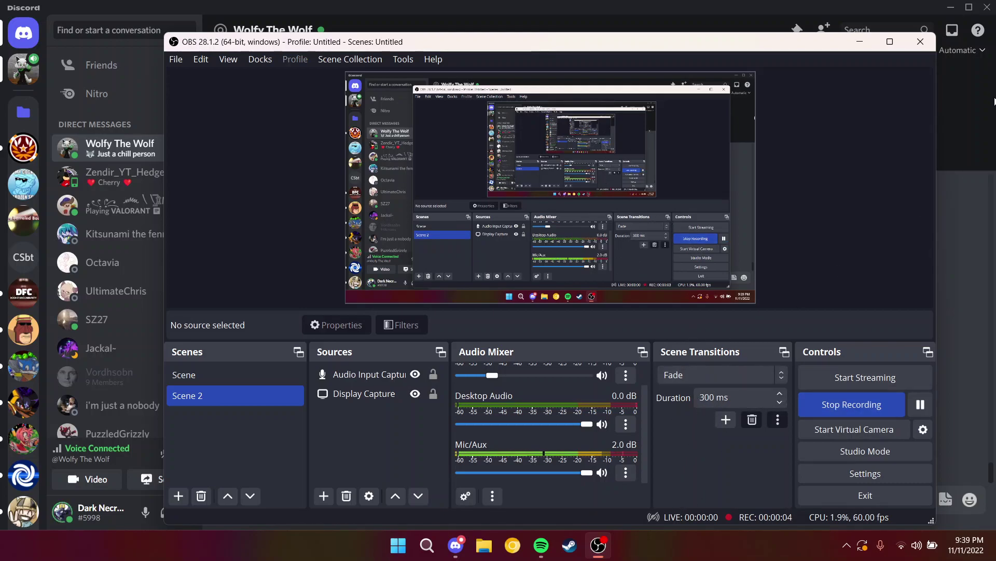
Step: Hide OBS to return to the call, then bring OBS back up to check the recording
{"action": "left_click", "coordinate": [860, 41]}
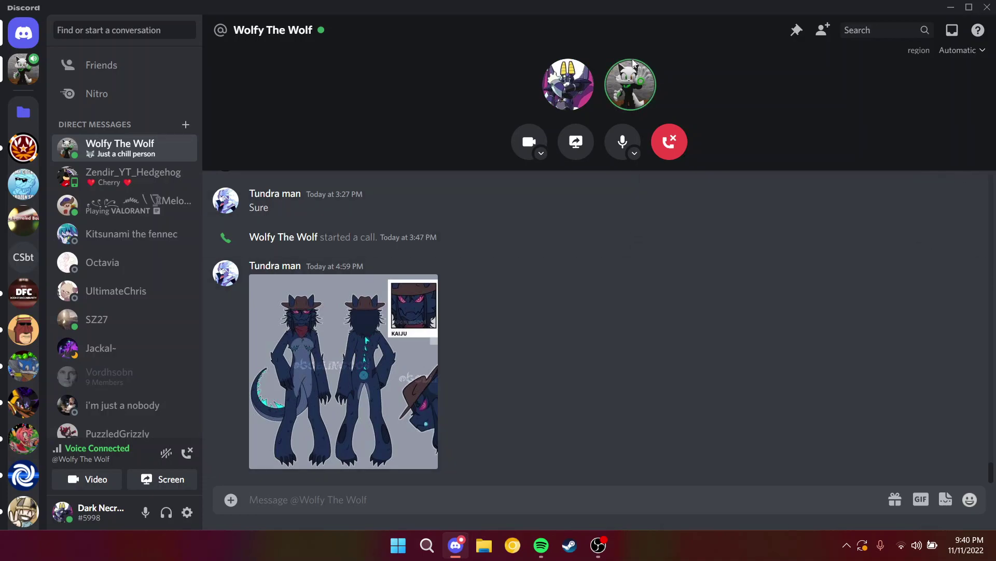
{"action": "mouse_move", "coordinate": [592, 366]}
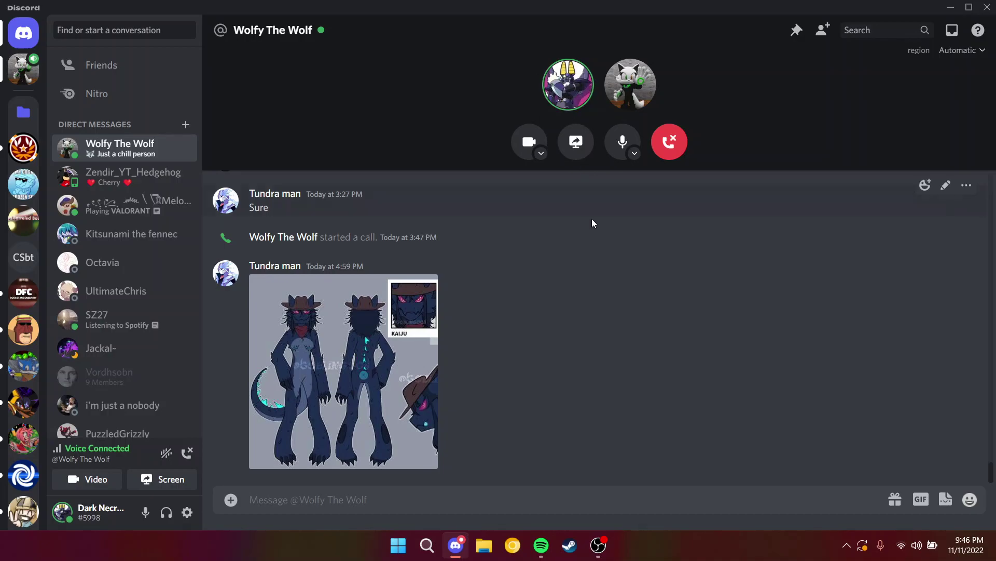
{"action": "mouse_move", "coordinate": [591, 335]}
{"action": "left_click", "coordinate": [598, 545]}
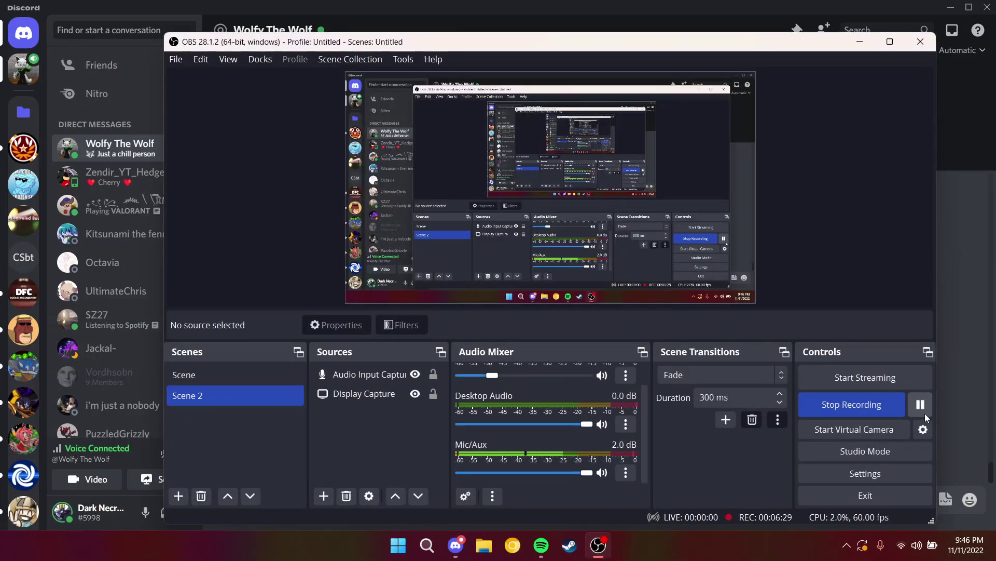
{"action": "left_click", "coordinate": [860, 41]}
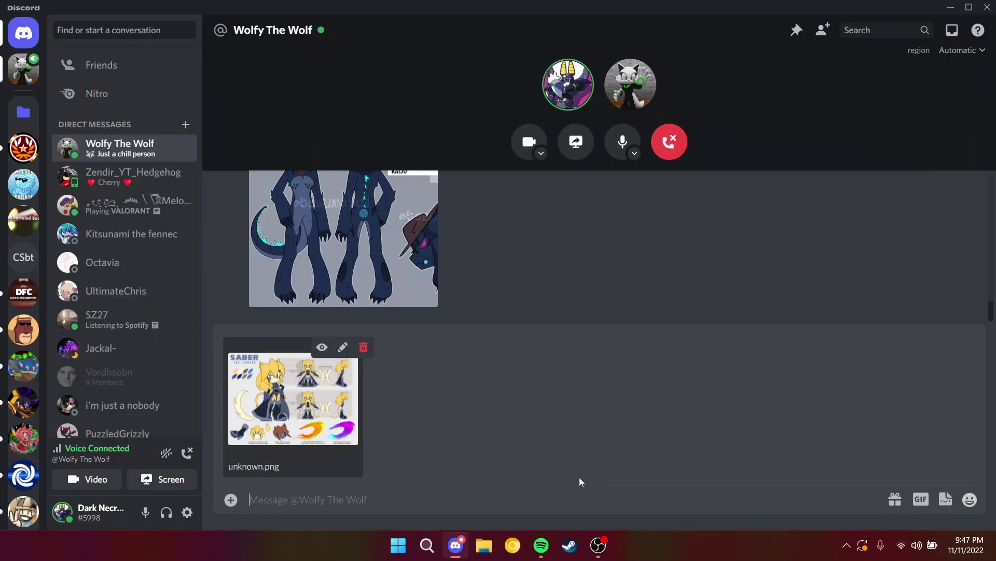
{"action": "key", "text": "Return"}
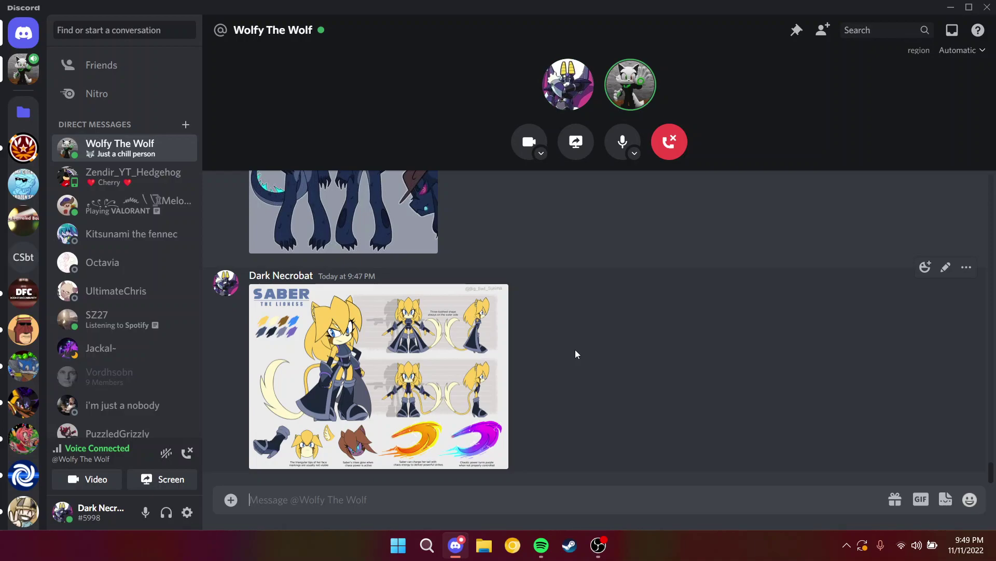
{"action": "right_click", "coordinate": [621, 76]}
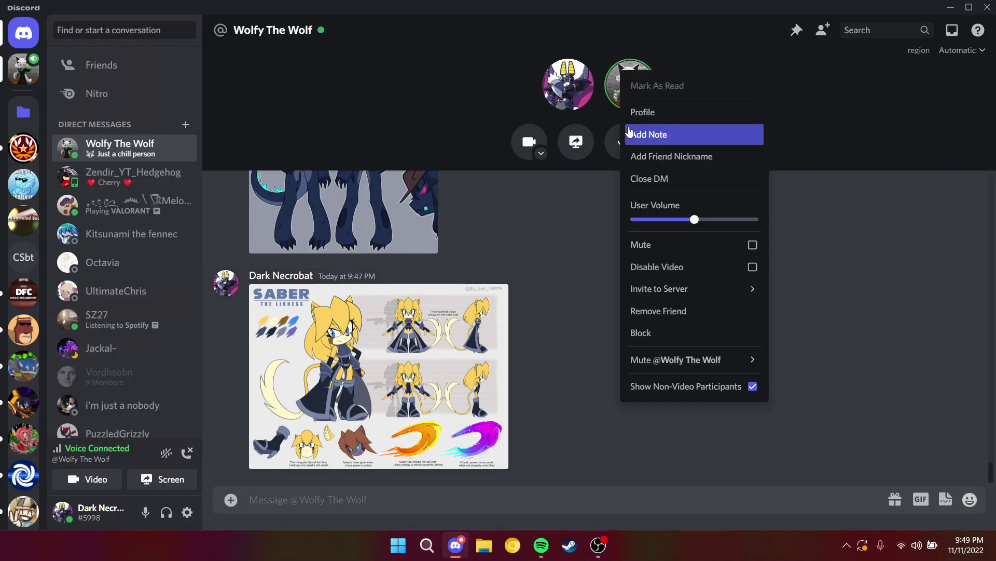
{"action": "left_click", "coordinate": [662, 113]}
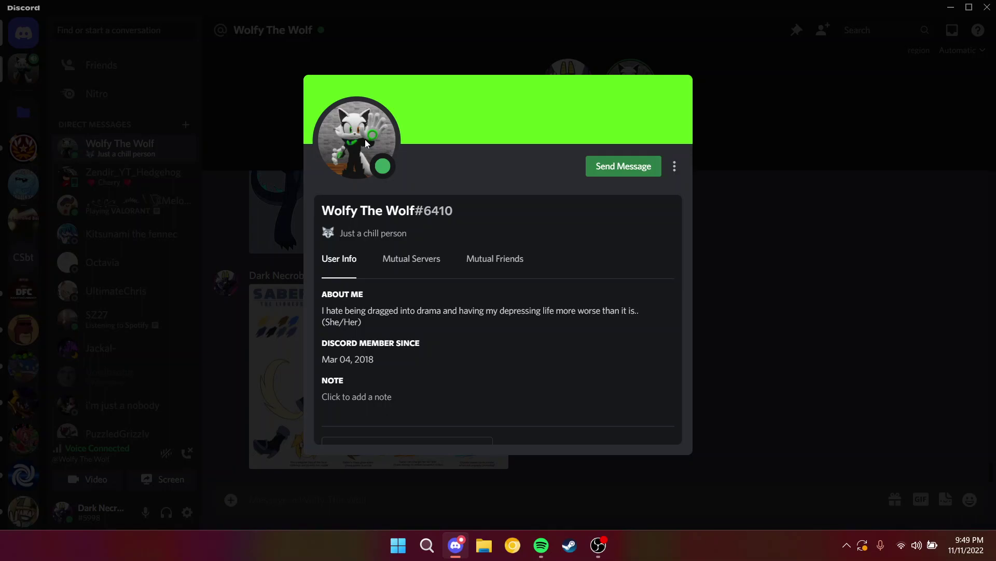
{"action": "left_click", "coordinate": [800, 255]}
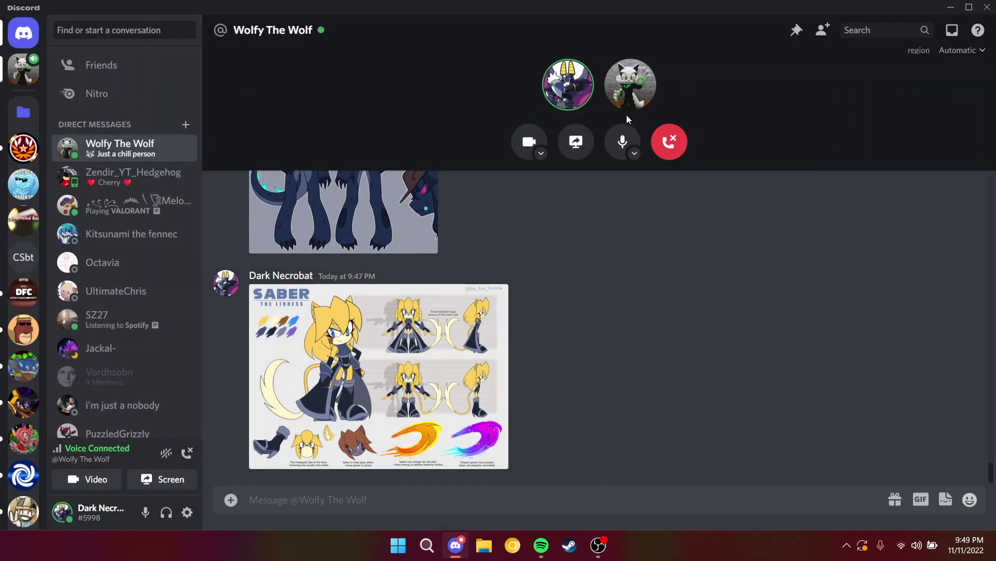
{"action": "mouse_move", "coordinate": [618, 332]}
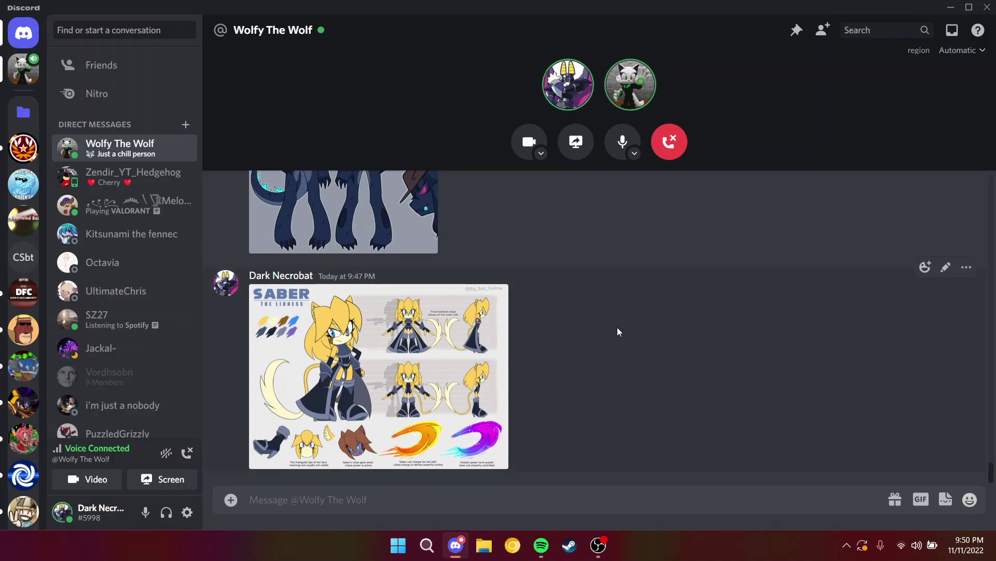
Step: Enlarge the Saber character sheet to look it over, then return to the DM chat
{"action": "left_click", "coordinate": [461, 354]}
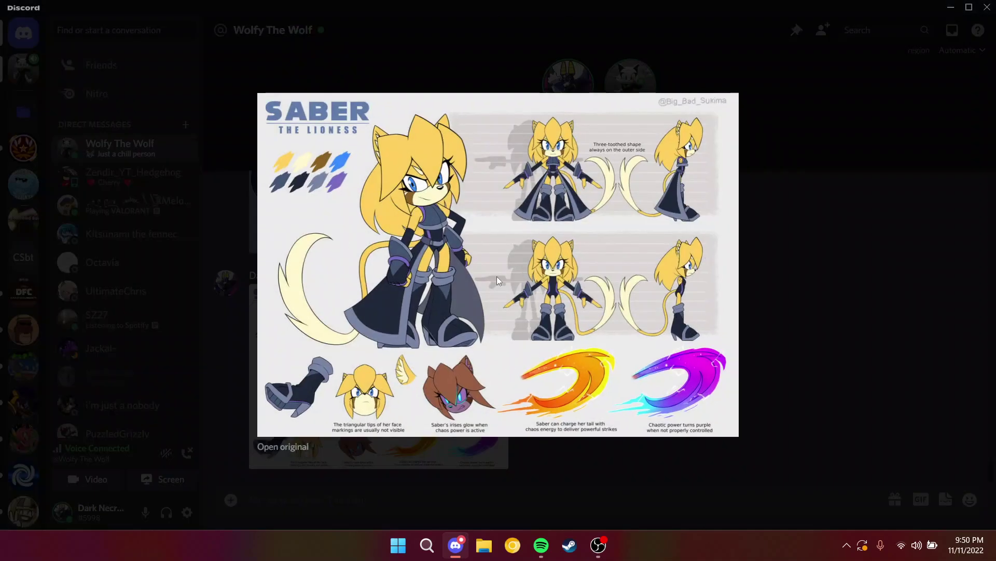
{"action": "left_click", "coordinate": [905, 236]}
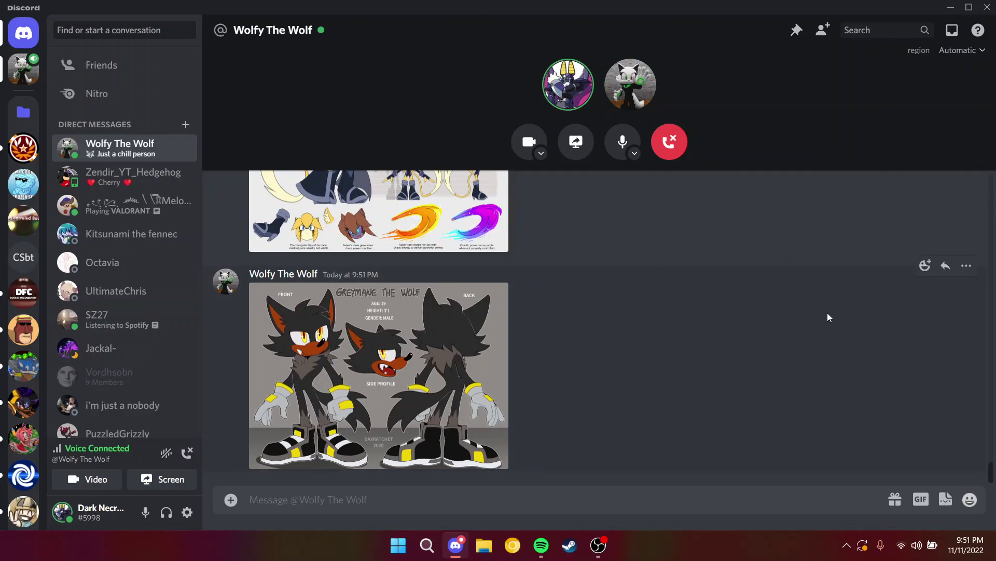
{"action": "left_click", "coordinate": [604, 542]}
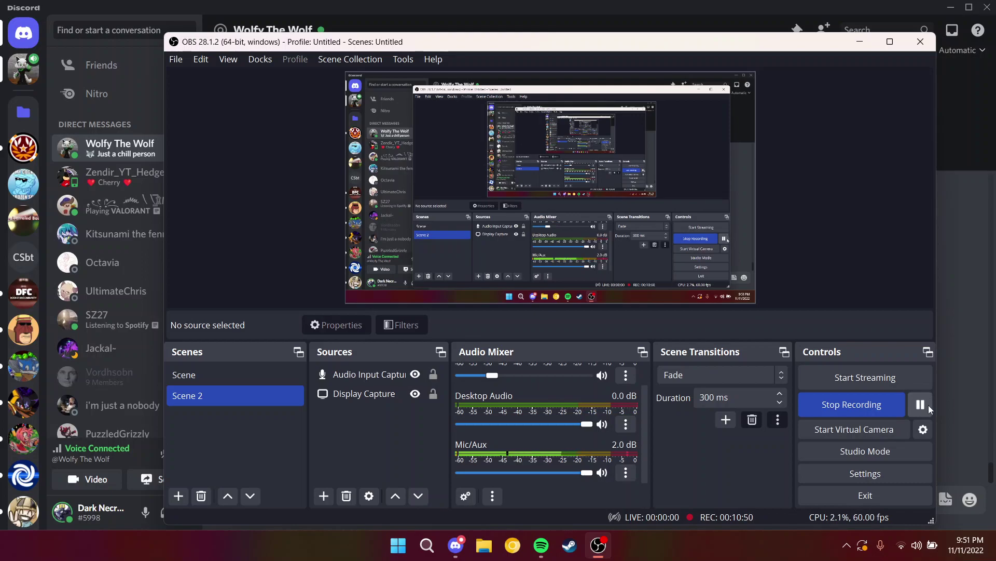
{"action": "left_click", "coordinate": [860, 41]}
{"action": "left_click", "coordinate": [599, 544]}
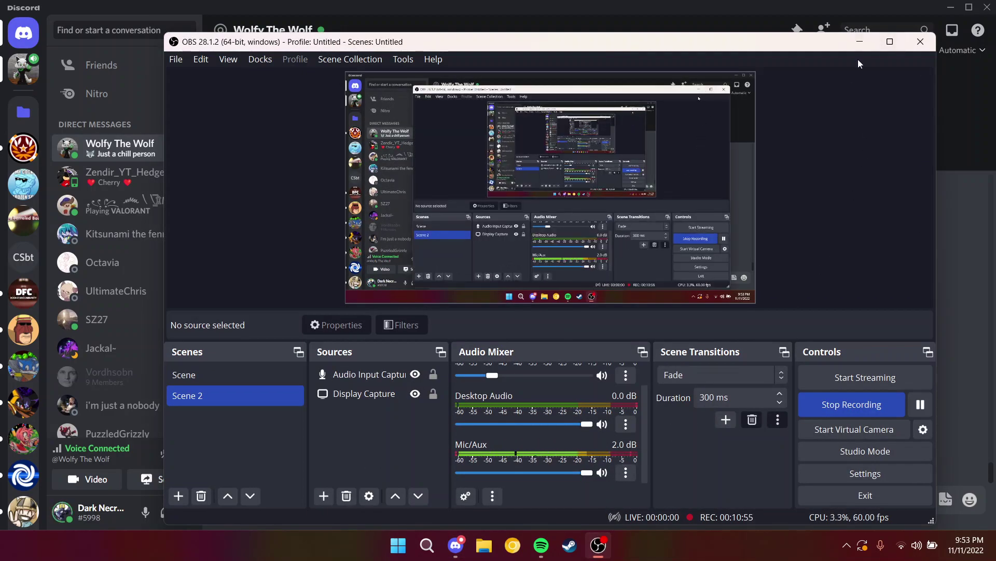
{"action": "left_click", "coordinate": [859, 41]}
{"action": "scroll", "coordinate": [782, 425], "scroll_direction": "up", "scroll_amount": 3}
{"action": "scroll", "coordinate": [783, 430], "scroll_direction": "down", "scroll_amount": 3}
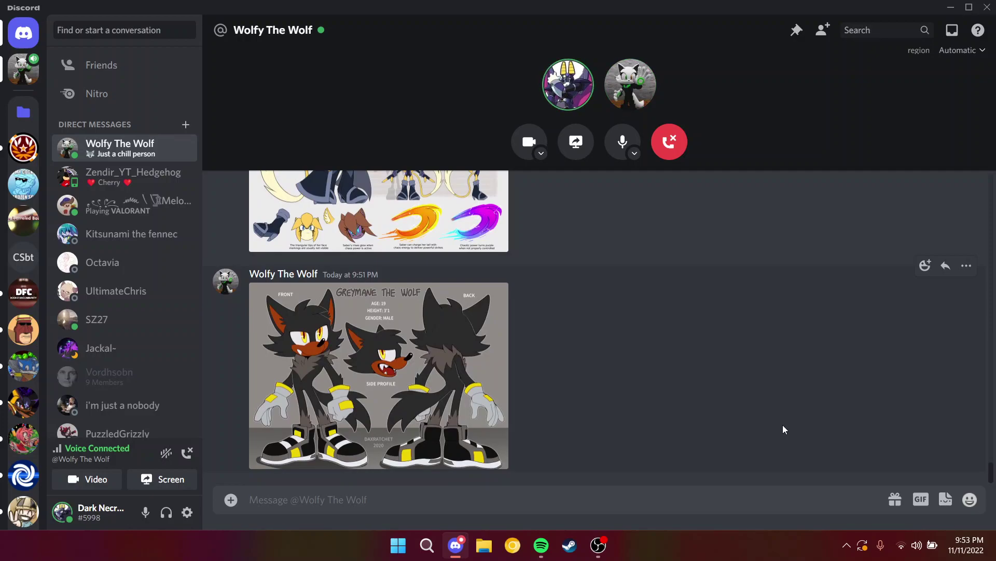
Step: Paste the copied character image into the message box and send it to the DM
{"action": "mouse_move", "coordinate": [783, 429]}
{"action": "key", "text": "ctrl+v"}
{"action": "key", "text": "Return"}
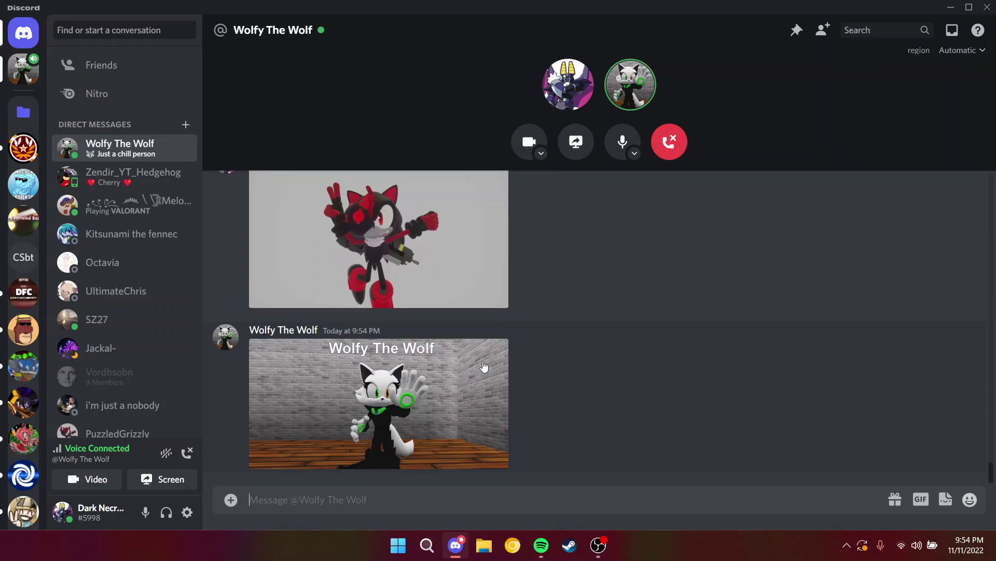
{"action": "left_click", "coordinate": [484, 366]}
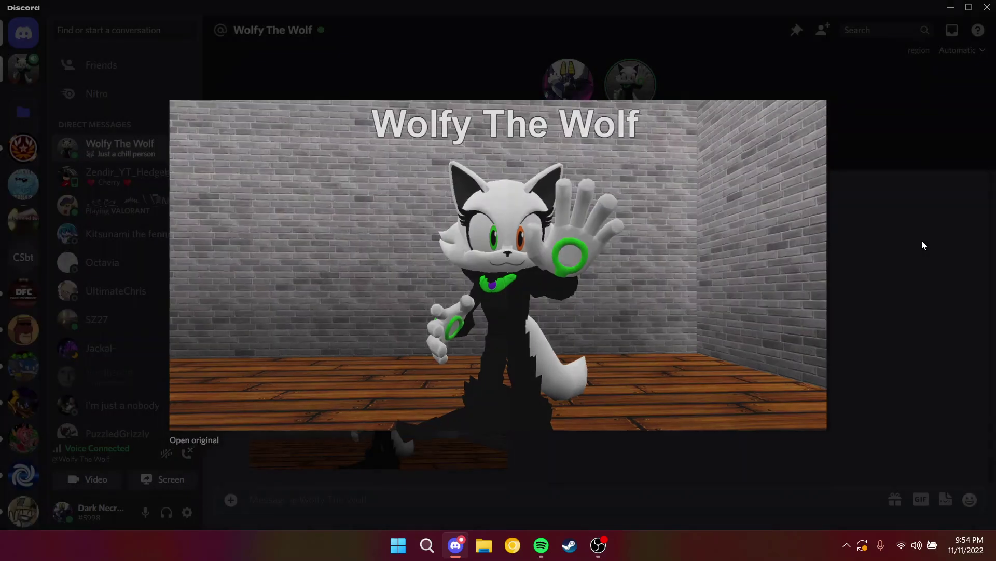
{"action": "left_click", "coordinate": [922, 240]}
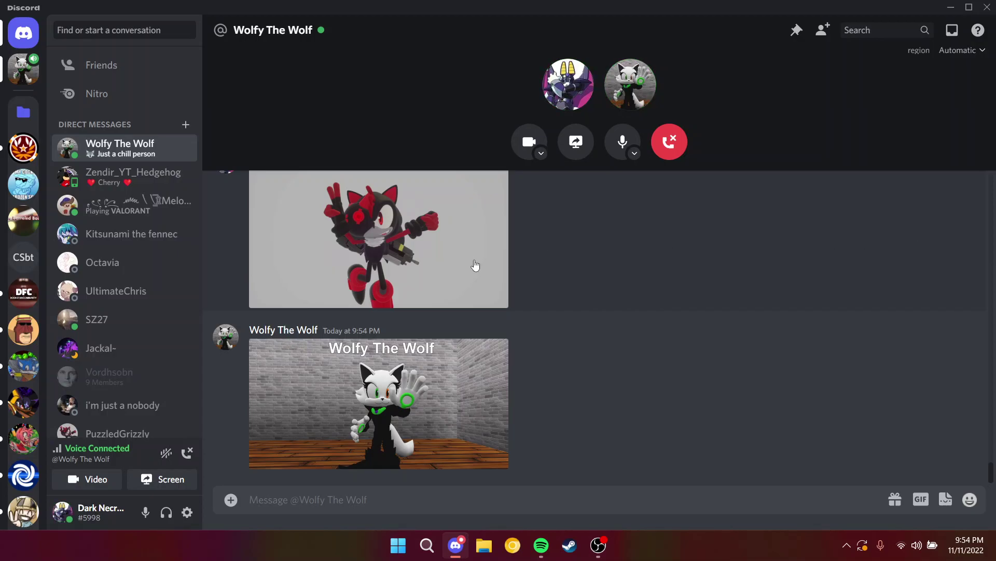
Step: Upload RobloxScreenShot20221110_162103459.png from the Roblox pictures folder and send it to the DM
{"action": "left_click", "coordinate": [232, 503]}
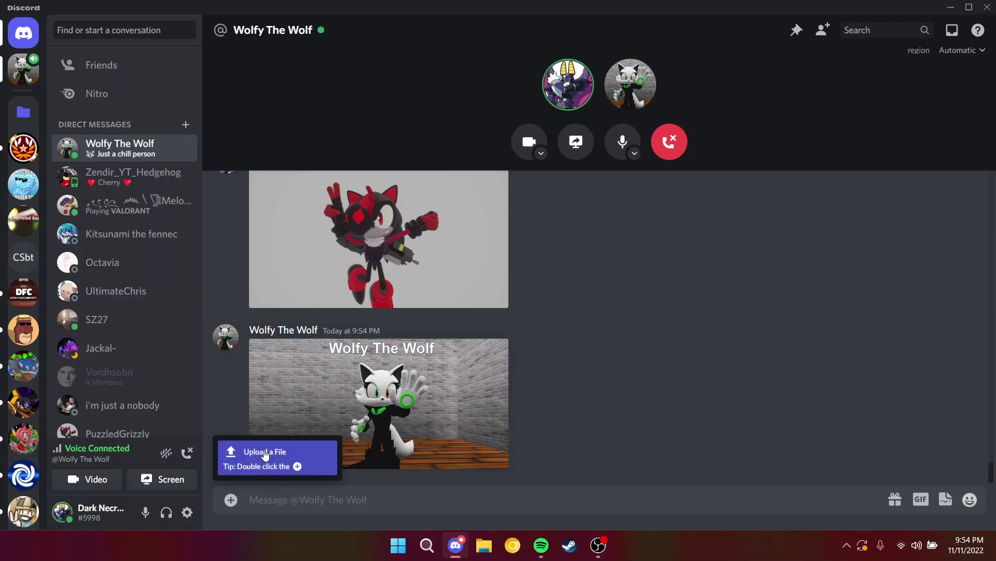
{"action": "left_click", "coordinate": [245, 458]}
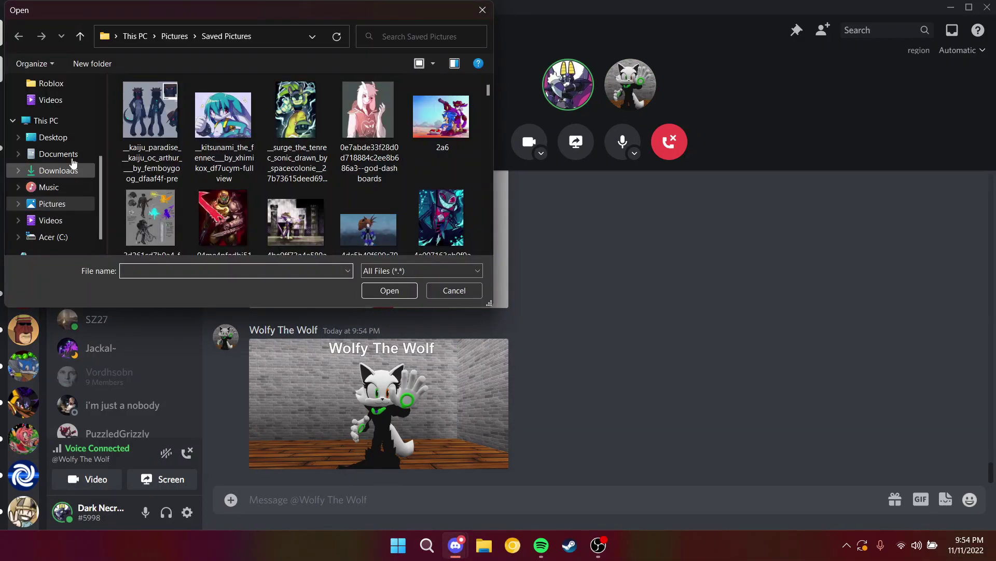
{"action": "left_click", "coordinate": [66, 86]}
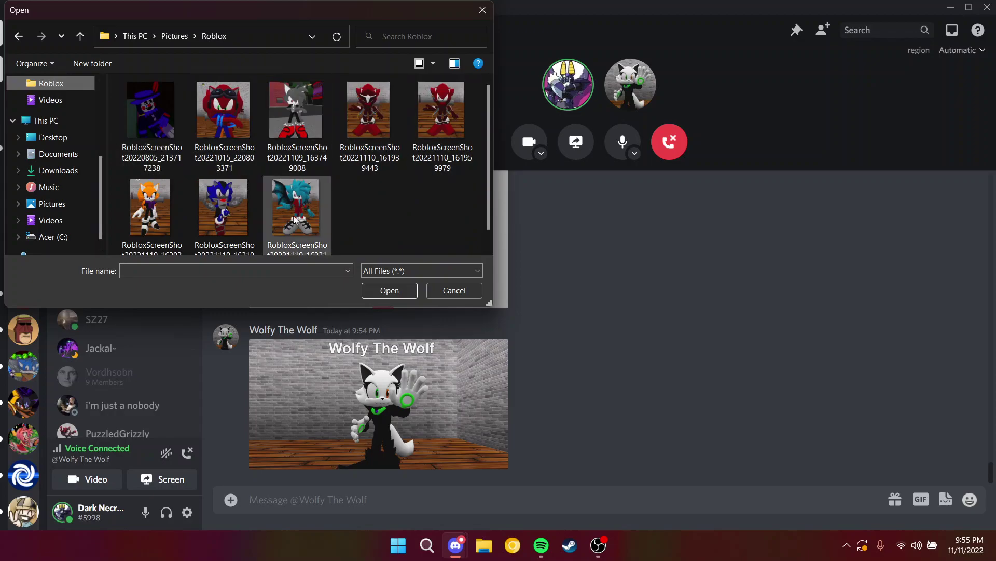
{"action": "left_click", "coordinate": [232, 209]}
{"action": "left_click", "coordinate": [389, 290]}
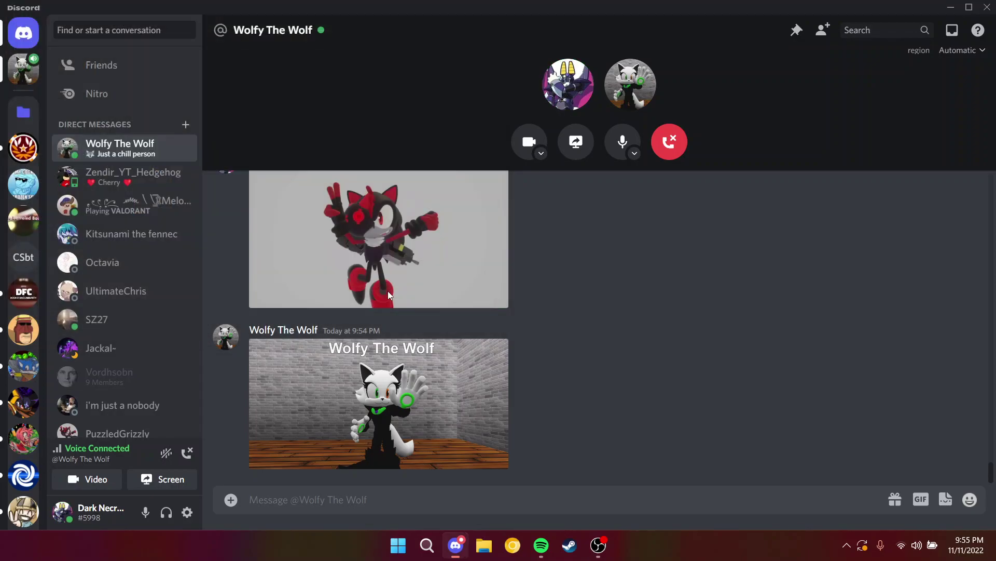
{"action": "key", "text": "Return"}
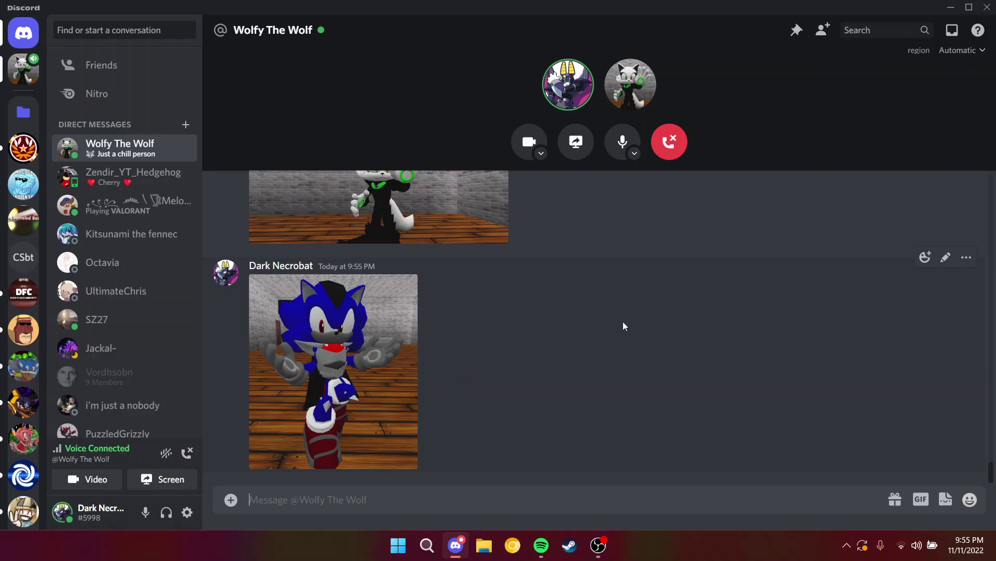
{"action": "scroll", "coordinate": [603, 195], "scroll_direction": "up", "scroll_amount": 3}
{"action": "scroll", "coordinate": [605, 214], "scroll_direction": "up", "scroll_amount": 2}
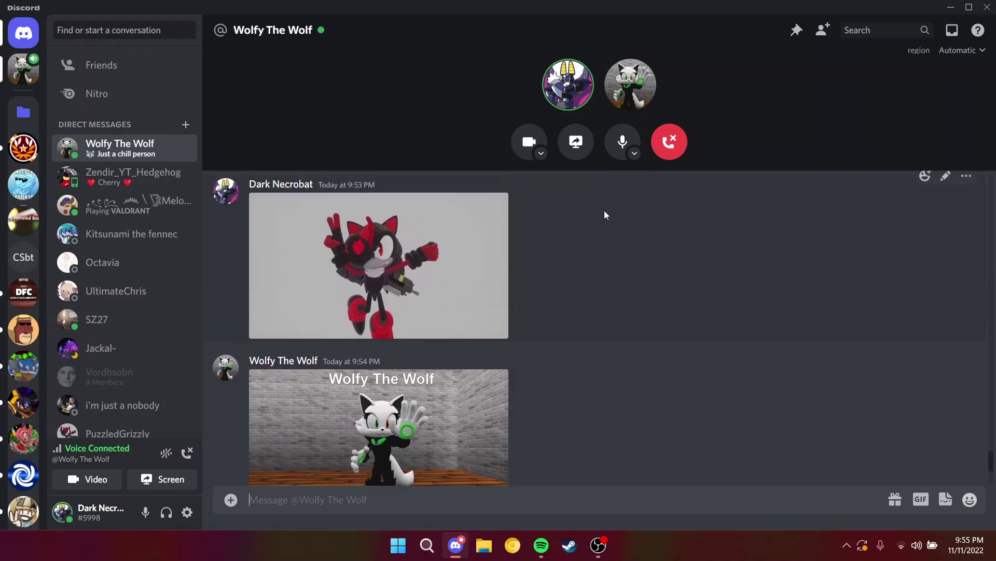
{"action": "scroll", "coordinate": [604, 214], "scroll_direction": "up", "scroll_amount": 1}
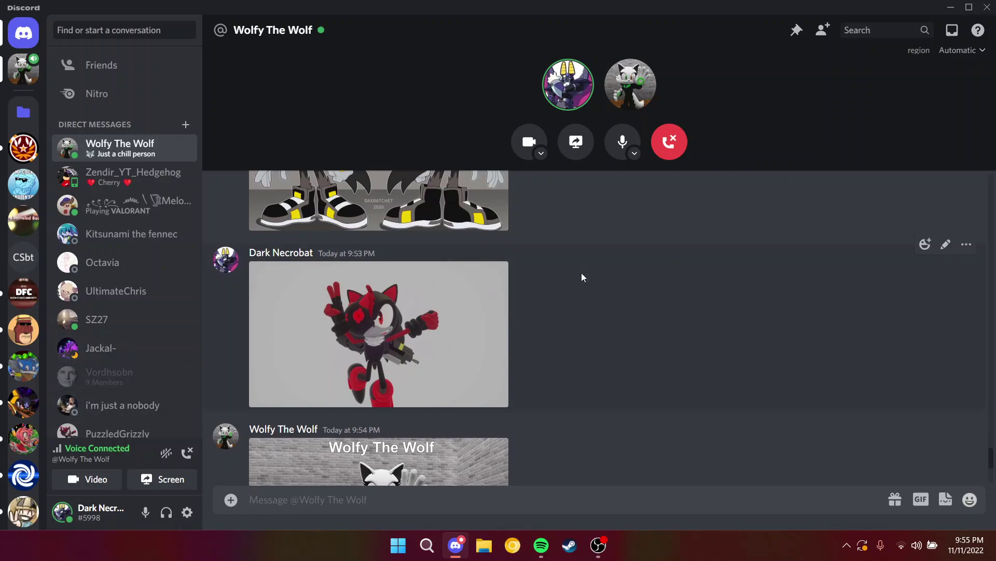
{"action": "scroll", "coordinate": [616, 298], "scroll_direction": "down", "scroll_amount": 2}
{"action": "scroll", "coordinate": [616, 299], "scroll_direction": "down", "scroll_amount": 3}
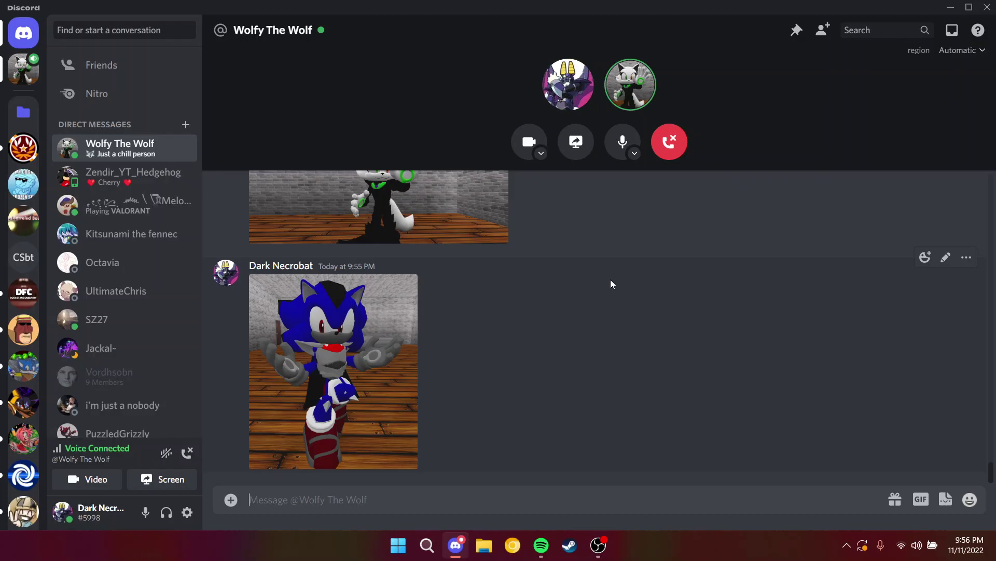
{"action": "scroll", "coordinate": [611, 281], "scroll_direction": "up", "scroll_amount": 5}
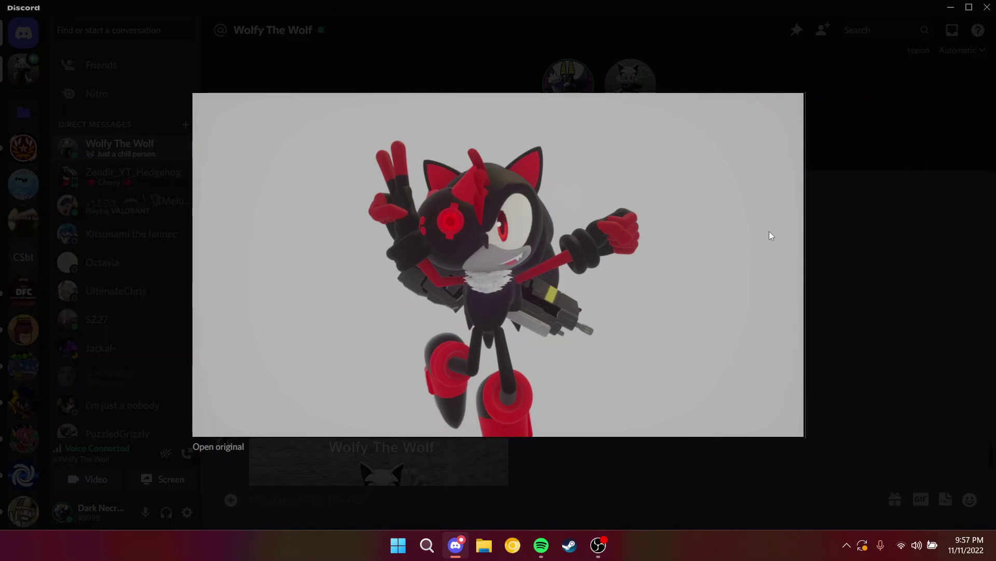
{"action": "left_click", "coordinate": [847, 216]}
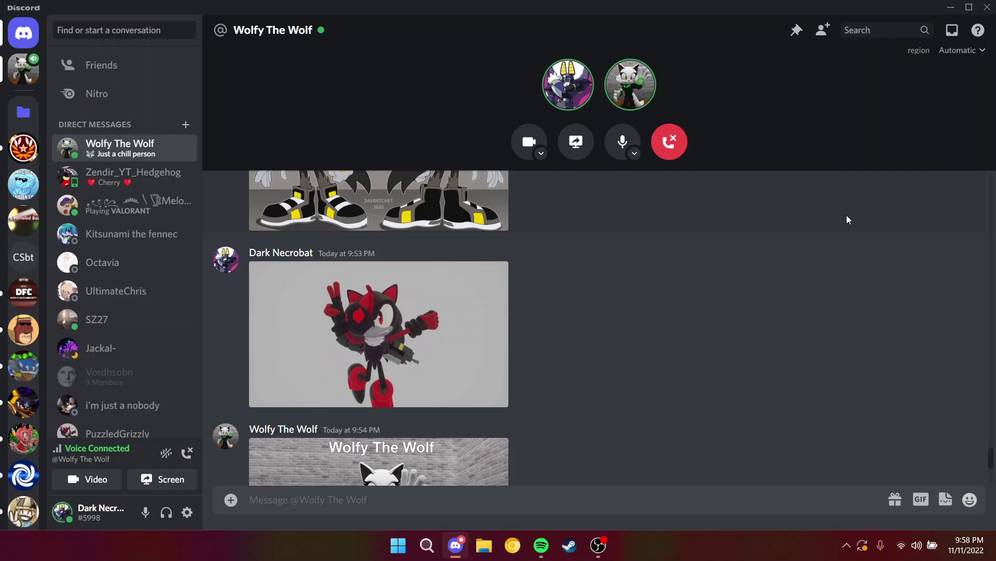
{"action": "mouse_move", "coordinate": [660, 334]}
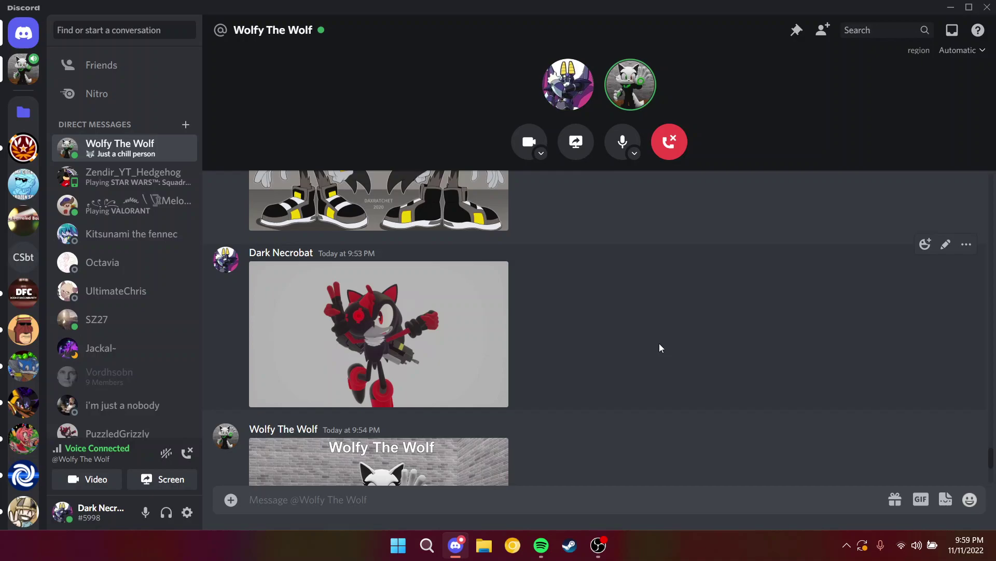
Step: Enlarge the red-and-black hedgehog image, close it, then enlarge it again
{"action": "left_click", "coordinate": [379, 366]}
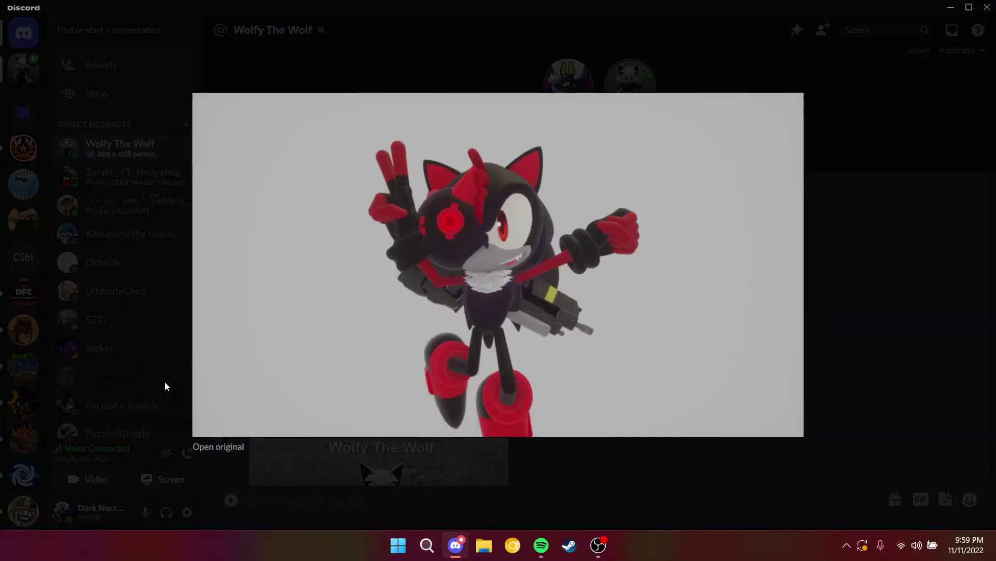
{"action": "left_click", "coordinate": [896, 240]}
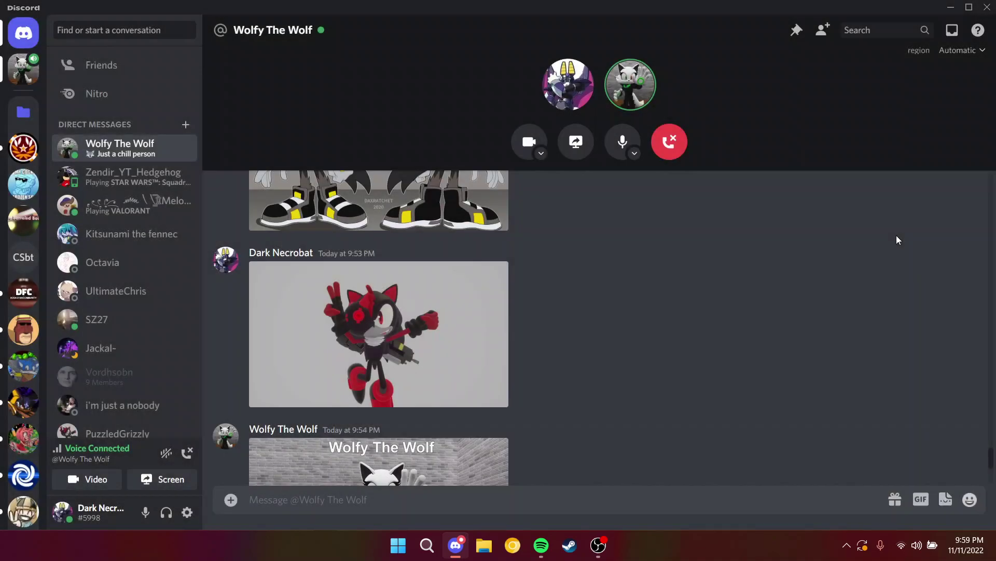
{"action": "mouse_move", "coordinate": [623, 327]}
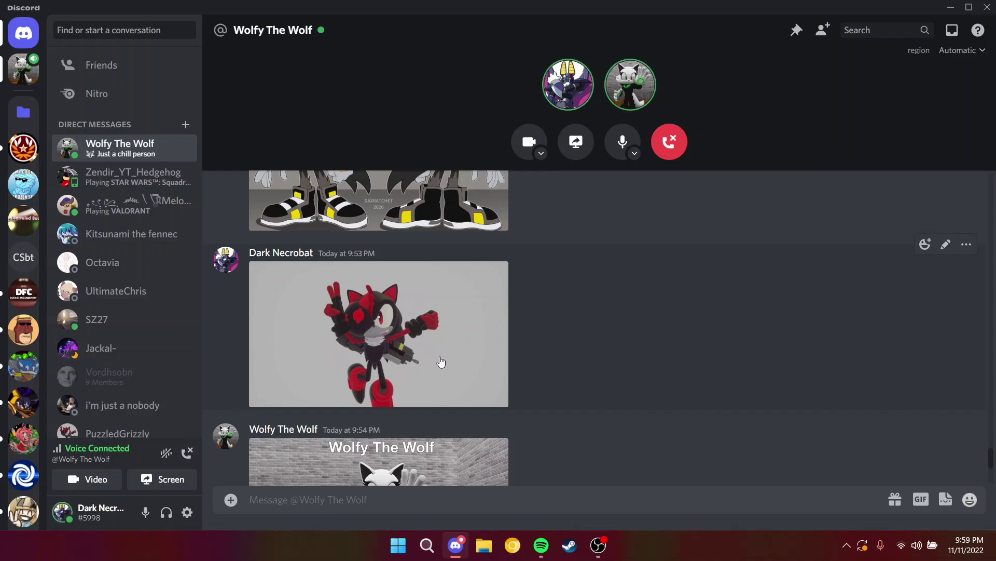
{"action": "left_click", "coordinate": [400, 312]}
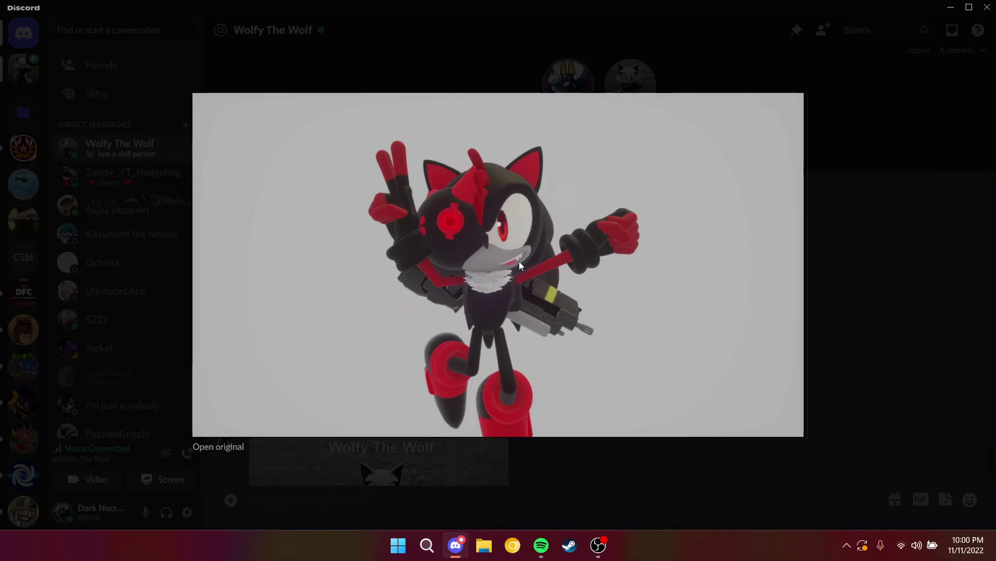
{"action": "left_click", "coordinate": [904, 255]}
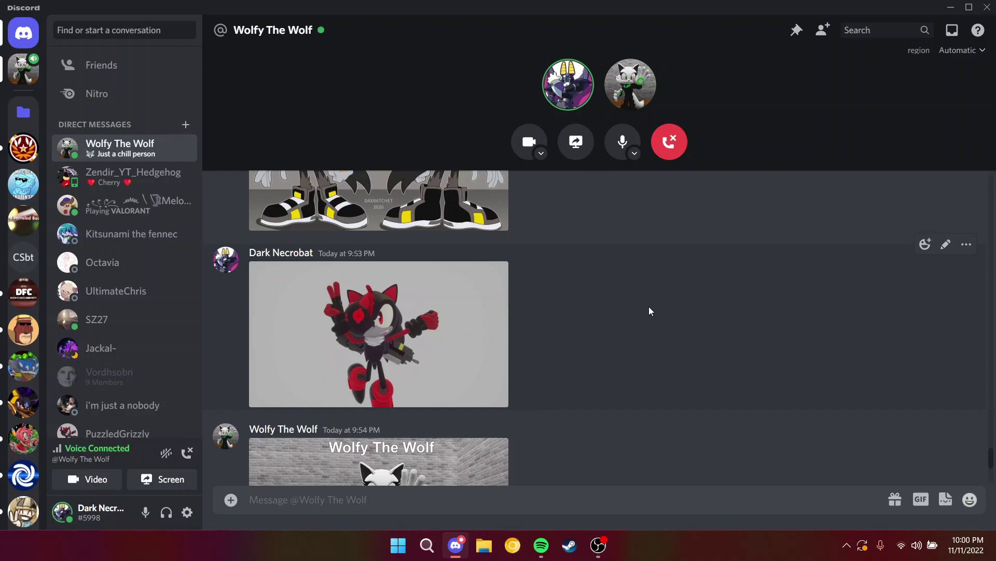
{"action": "left_click", "coordinate": [483, 308]}
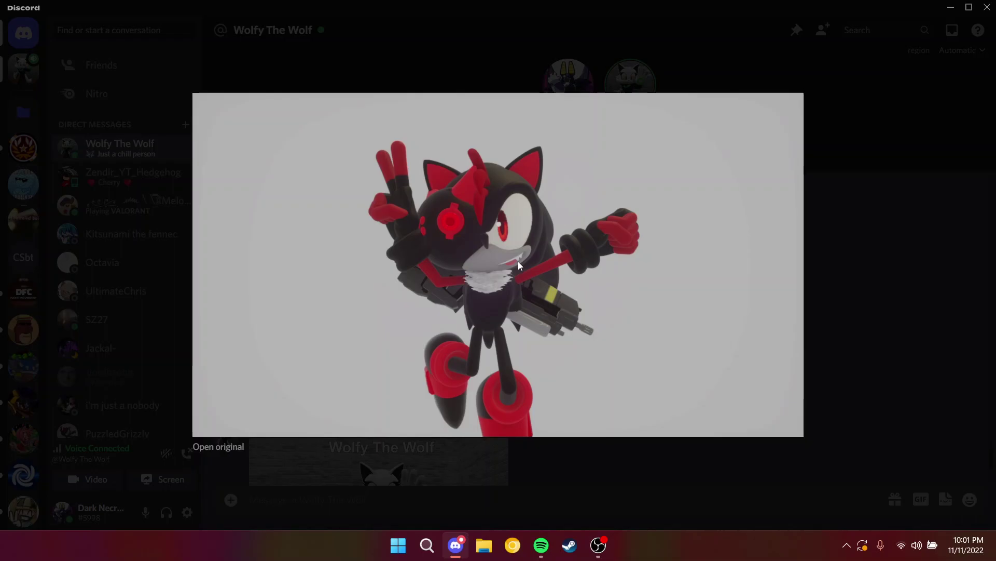
Step: Close the enlarged image and bring the OBS Studio window to the front
{"action": "left_click", "coordinate": [980, 176]}
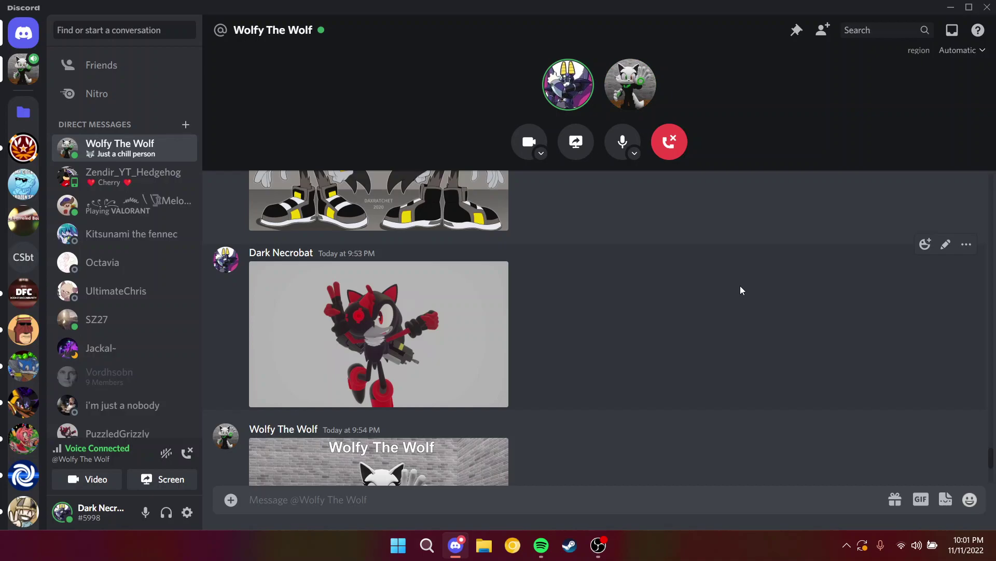
{"action": "left_click", "coordinate": [598, 545]}
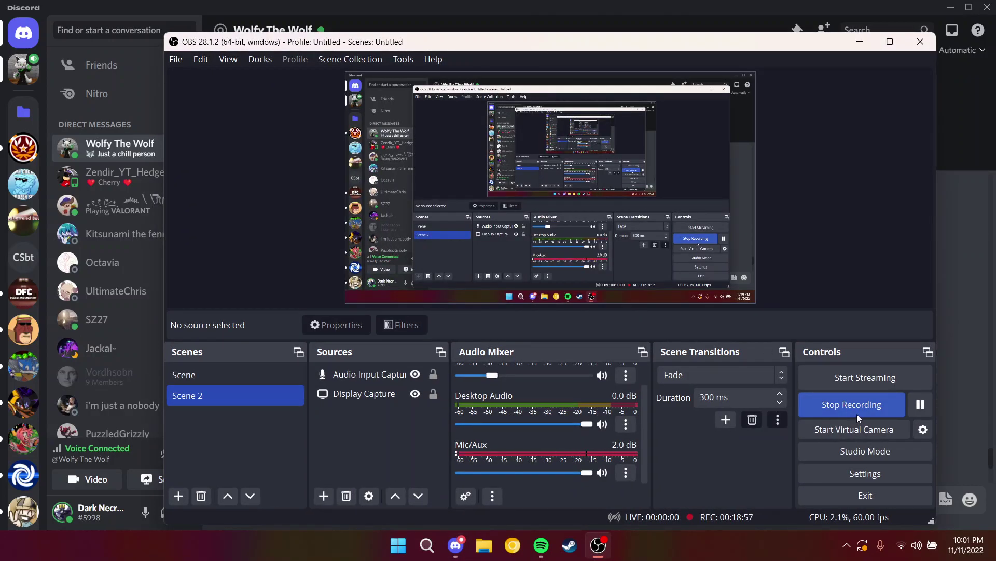